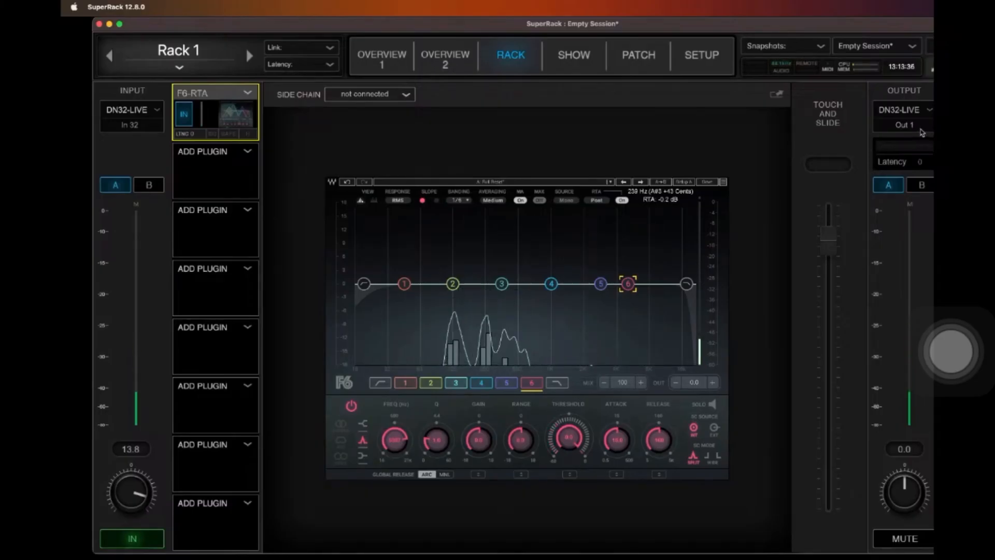
Step: Enable the low-pass filter in the F6-RTA equalizer and raise its frequency to about 21 kHz
left_click(687, 283)
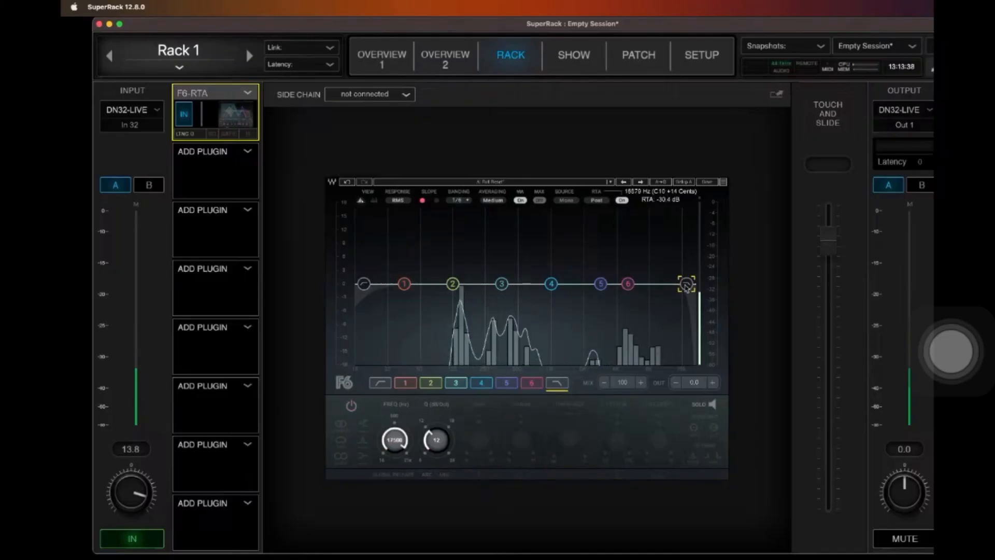
left_click(351, 405)
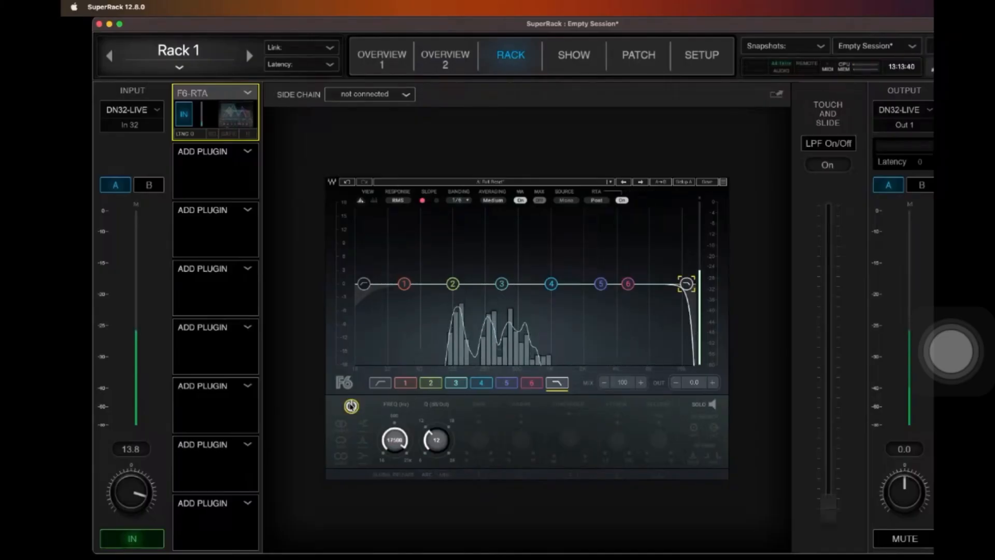
mouse_move(687, 284)
left_mouse_down()
mouse_move(408, 283)
mouse_move(694, 284)
left_mouse_up()
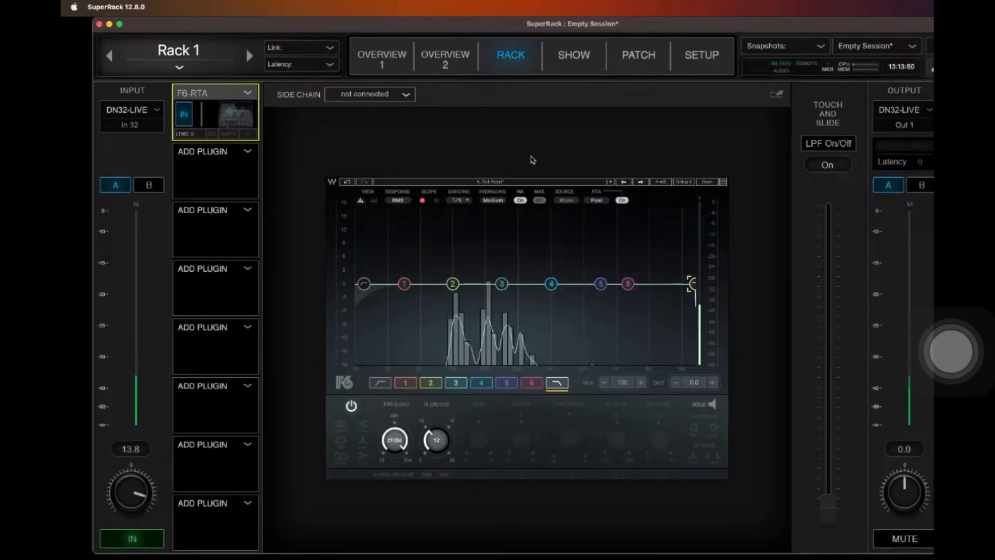
Step: Insert the Waves Tune Real-Time pitch-correction plug-in into the second slot of Rack 1
left_click(248, 156)
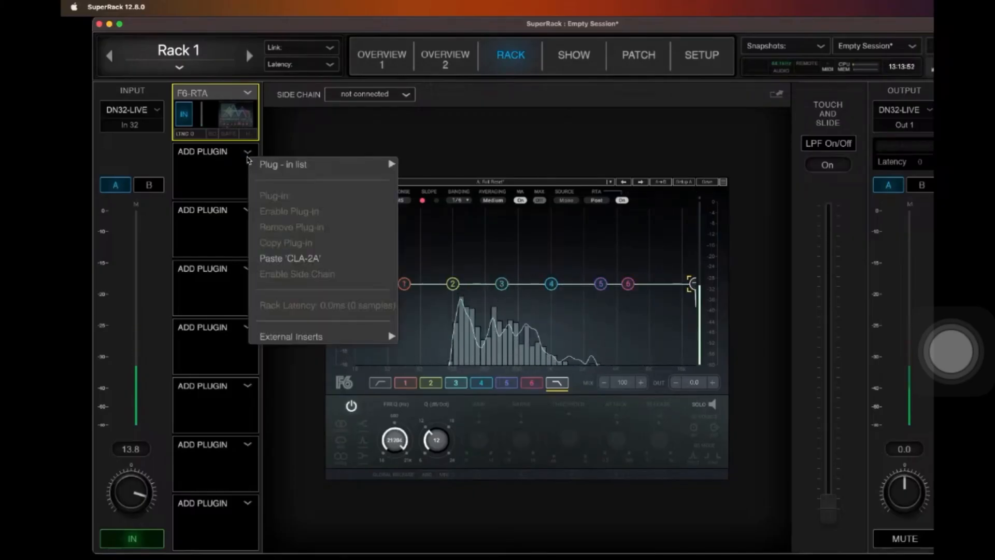
mouse_move(333, 162)
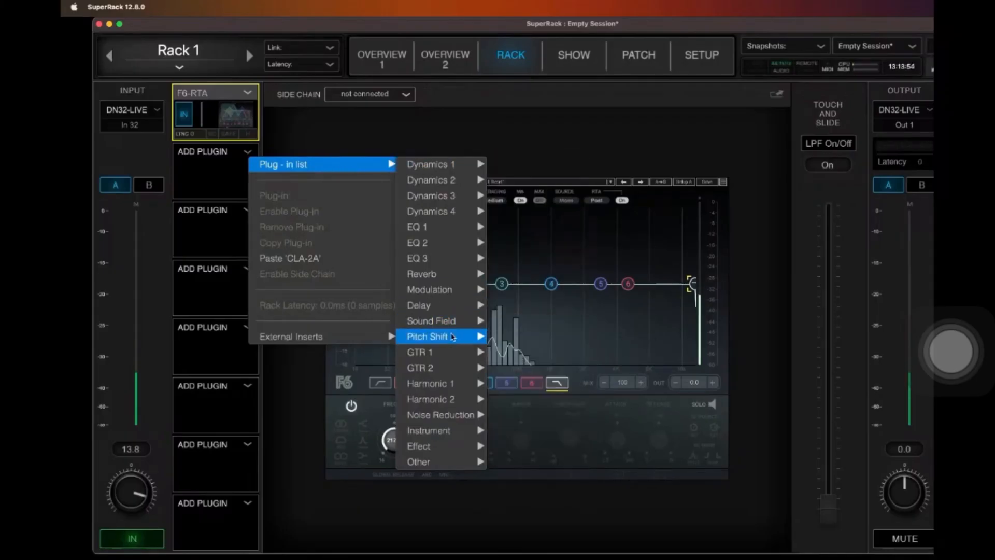
mouse_move(464, 338)
left_click(533, 478)
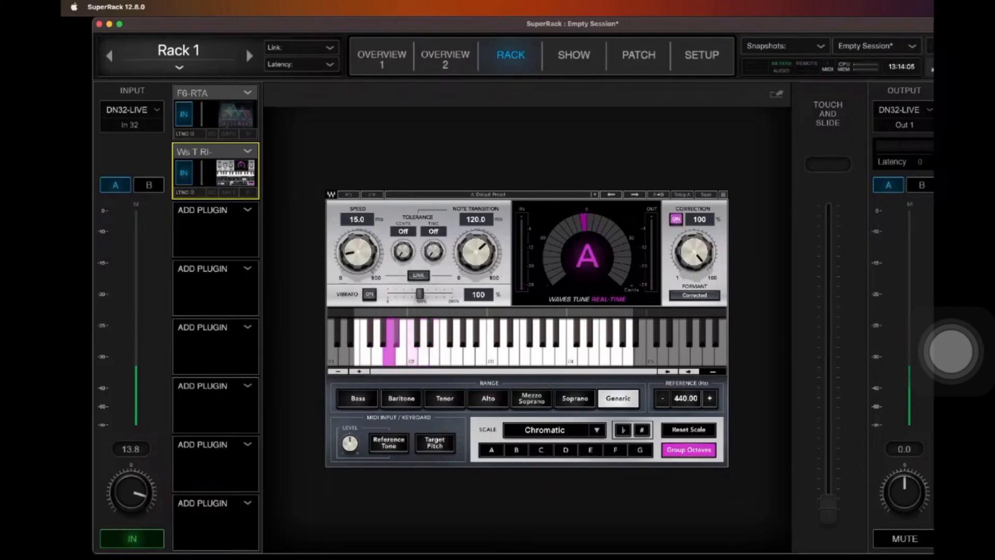
Step: Set Waves Tune's Speed to 796 ms and Note Transition to 0.1 ms, and bypass the plug-in
left_click_drag(361, 254, 361, 177)
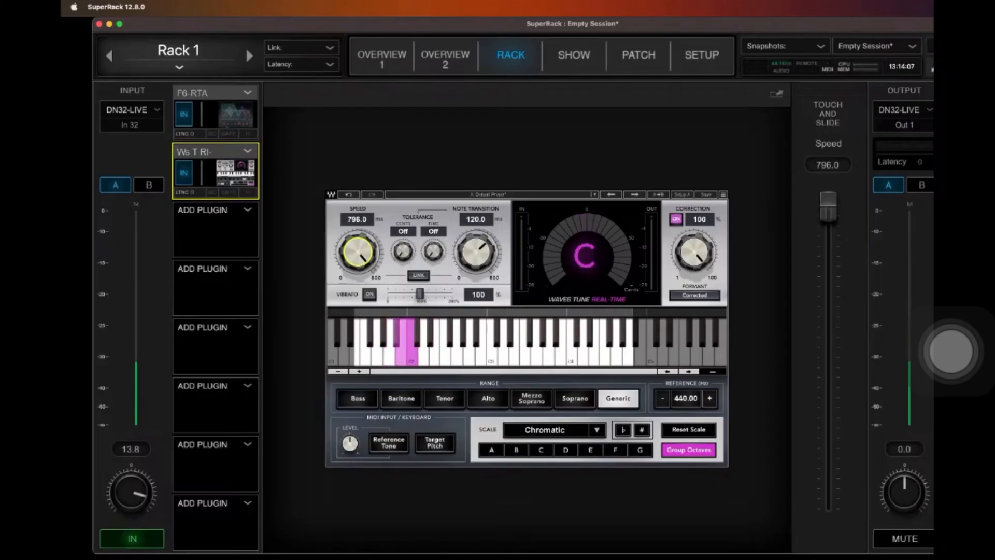
left_click_drag(475, 252, 475, 311)
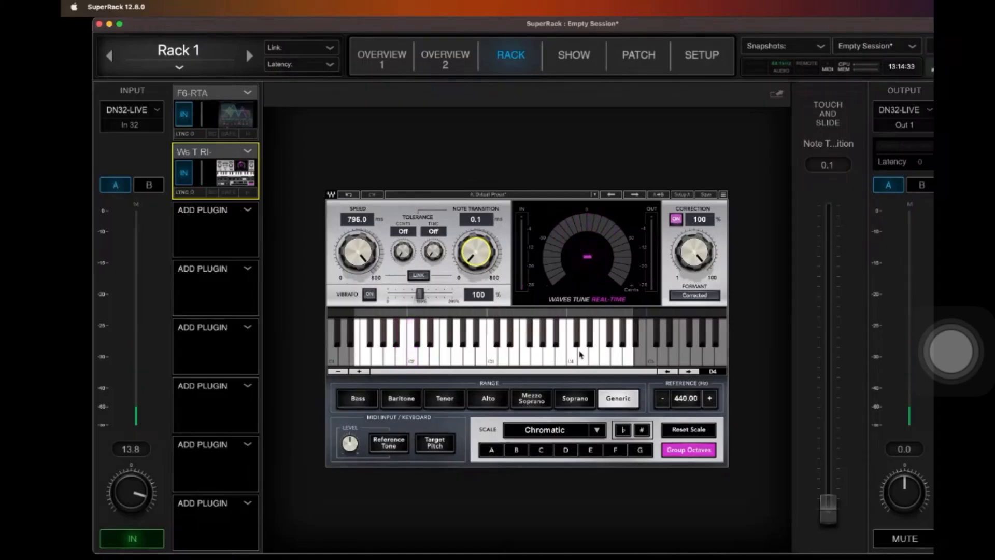
left_click(183, 178)
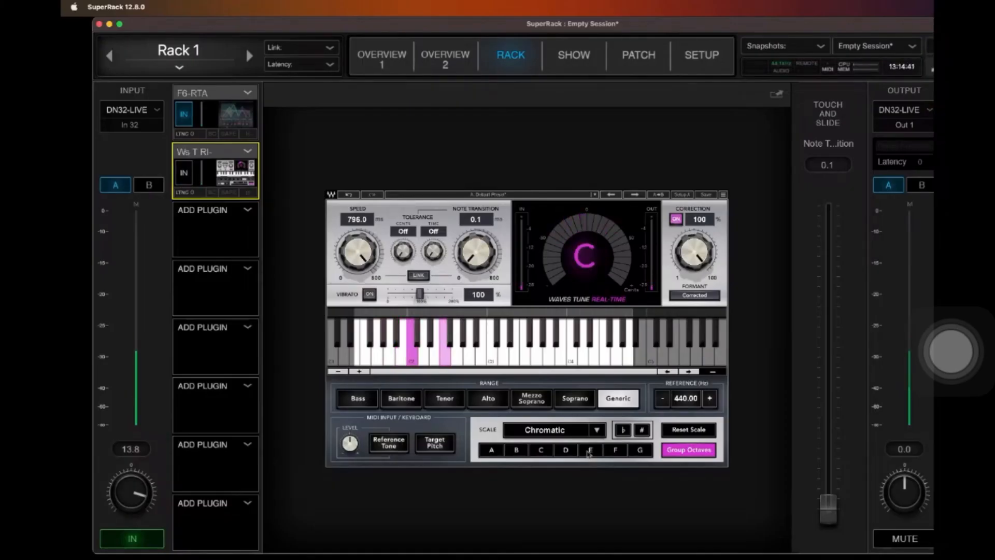
Step: Set the Waves Tune scale to C Major, and audition the plug-in switched in before bypassing it again
left_click(551, 450)
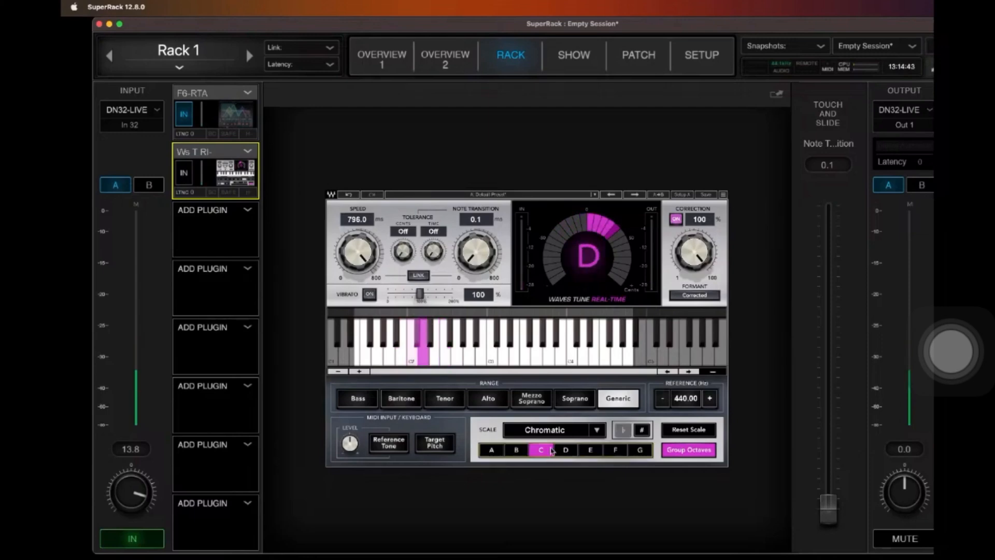
left_click(597, 433)
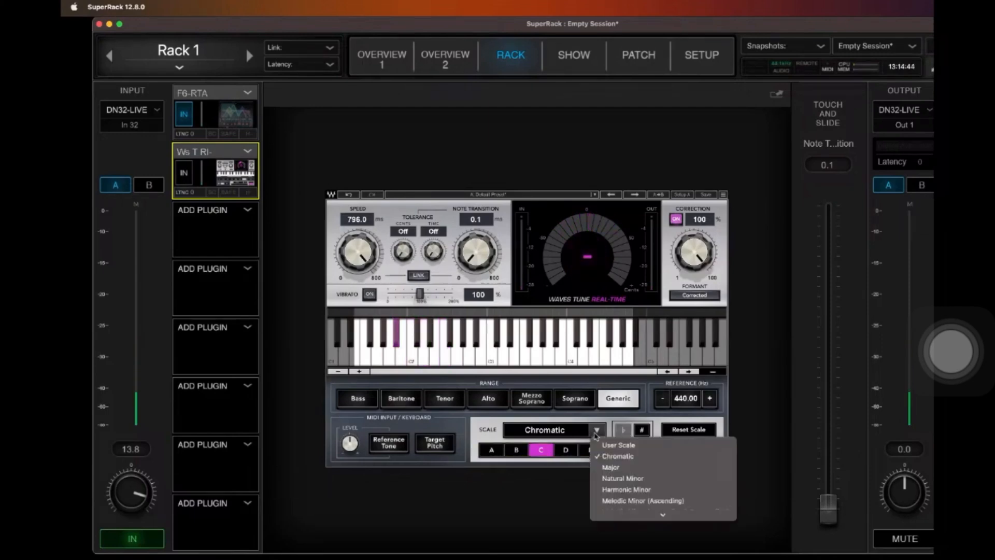
left_click(612, 467)
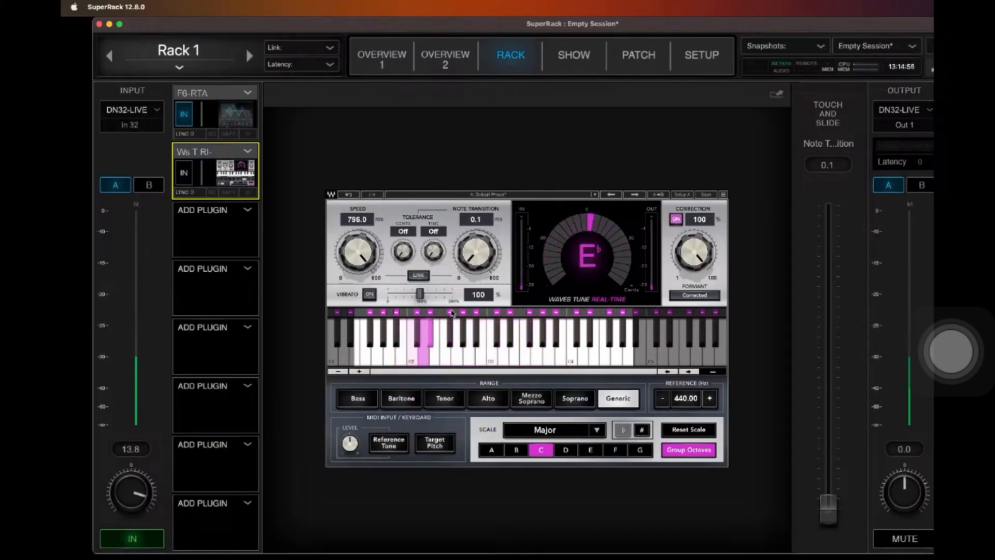
left_click(185, 173)
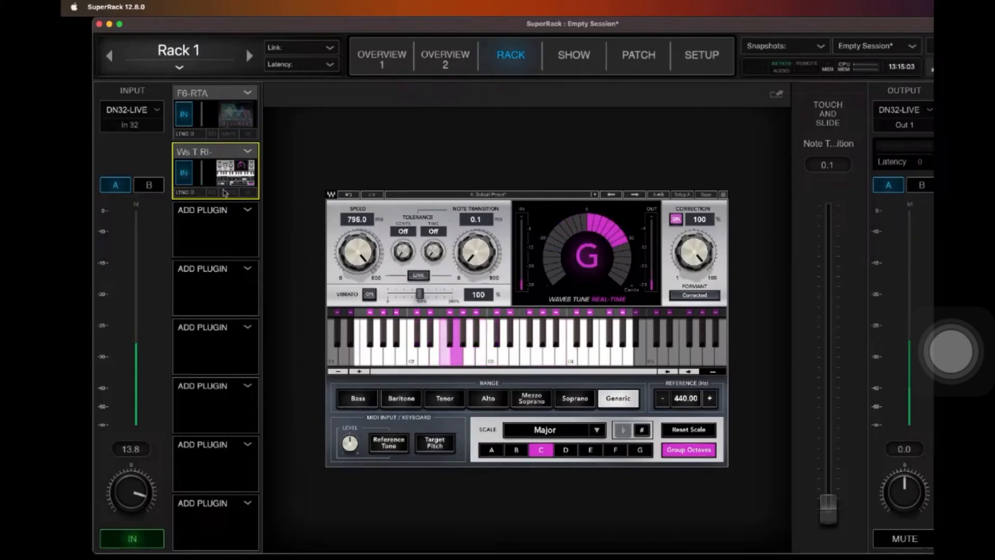
left_click(185, 174)
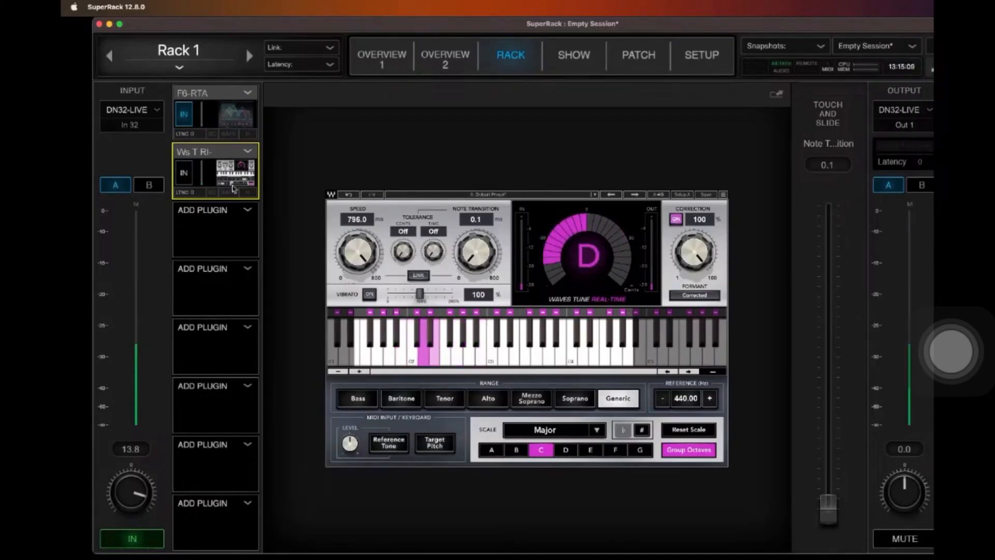
Step: Insert SSLChannel into the third slot of Rack 1 and set its HF Gain to 0.1
left_click(253, 215)
mouse_move(359, 223)
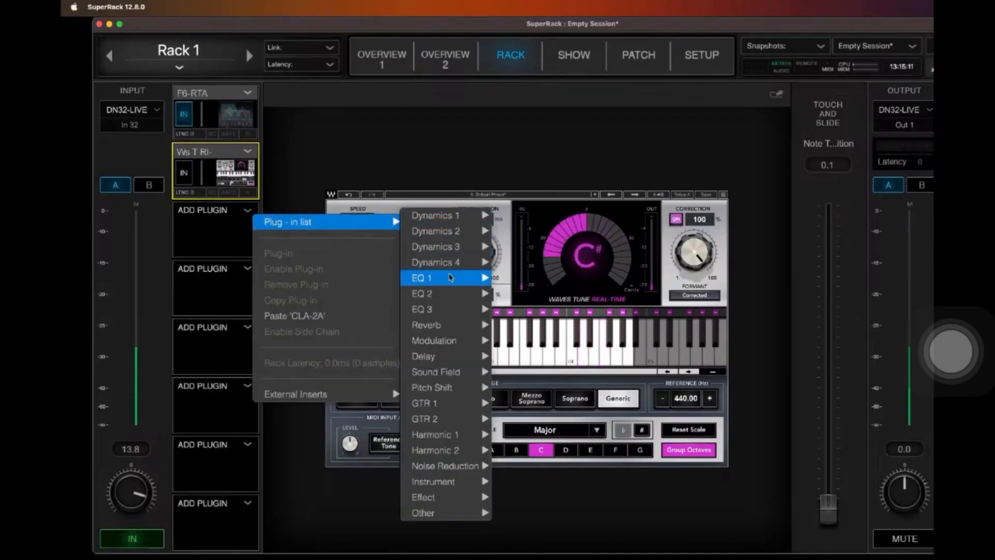
mouse_move(458, 283)
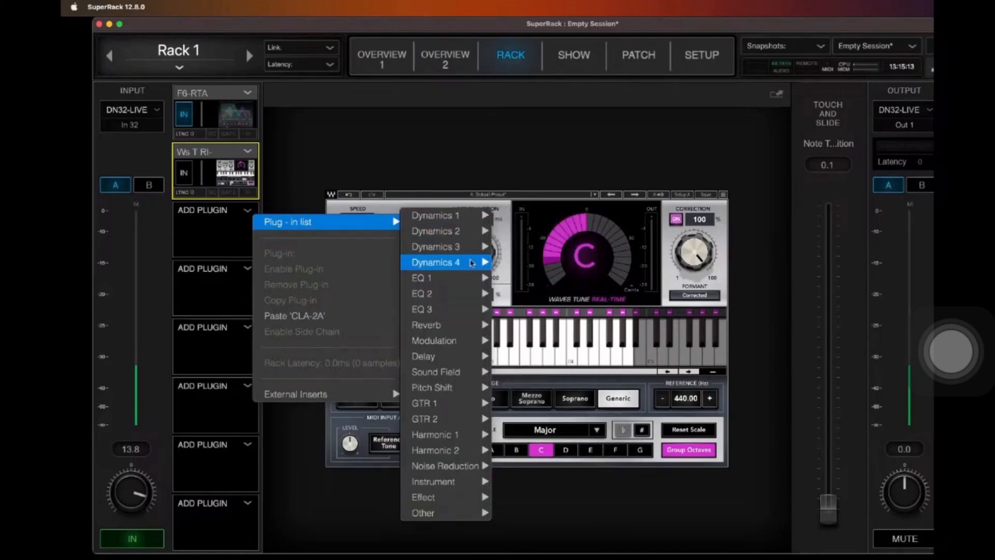
mouse_move(469, 248)
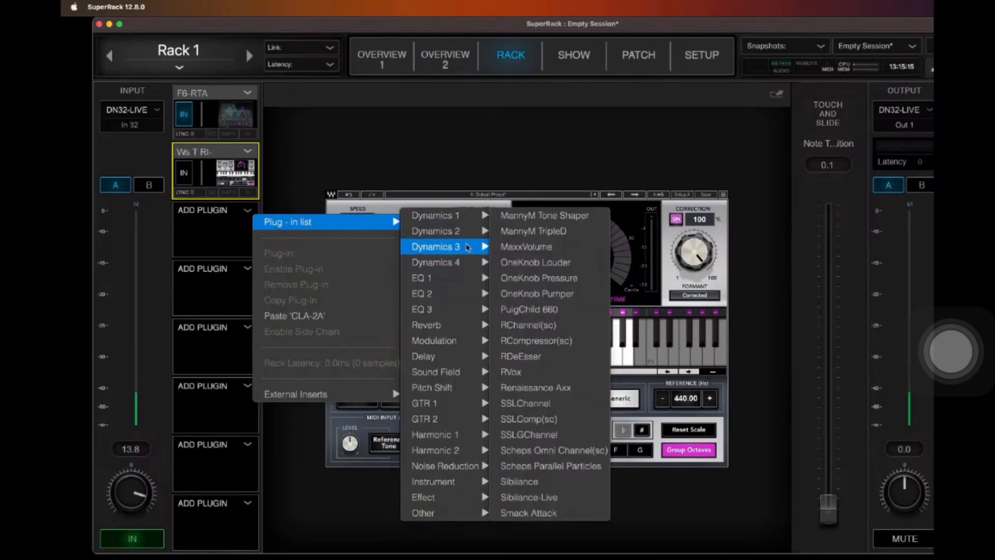
left_click(546, 404)
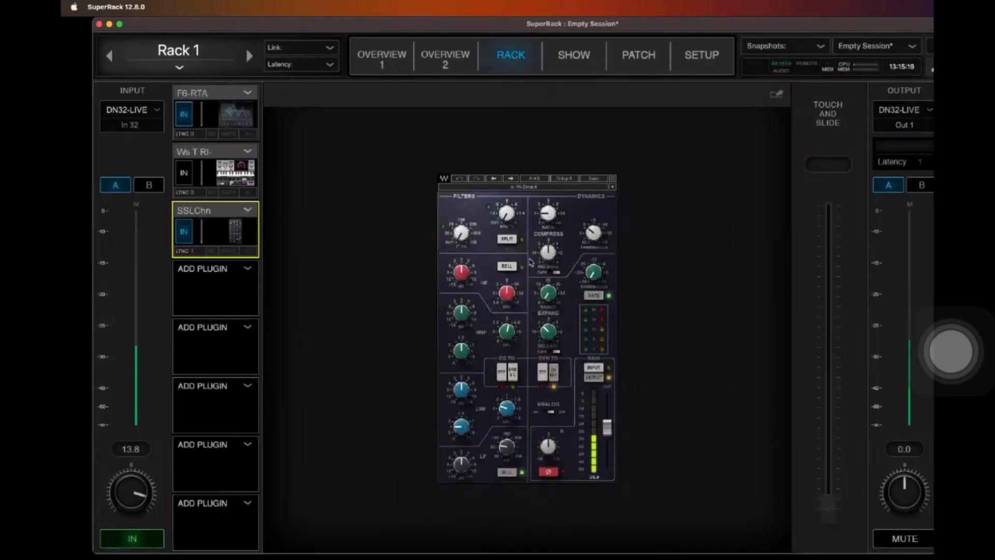
left_click(460, 271)
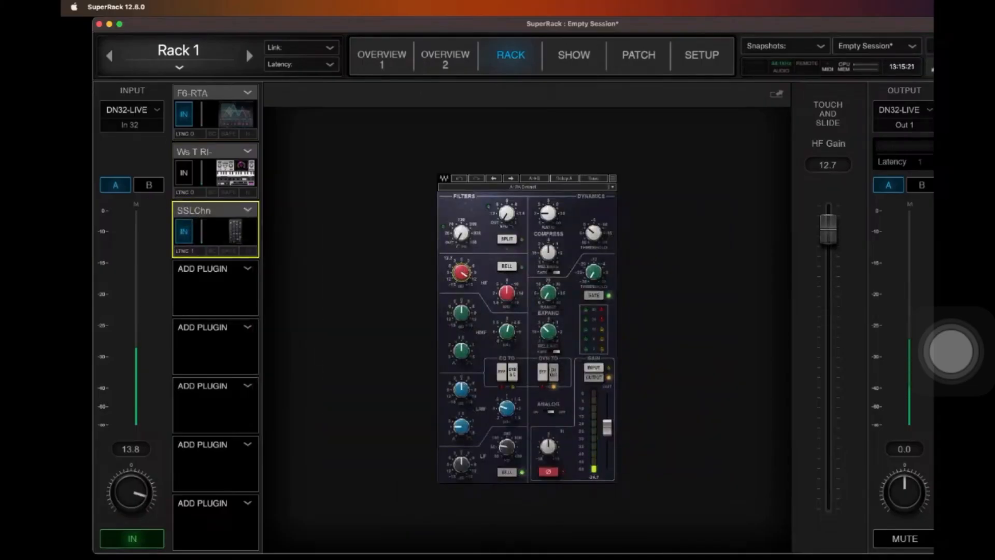
left_click_drag(829, 229, 828, 357)
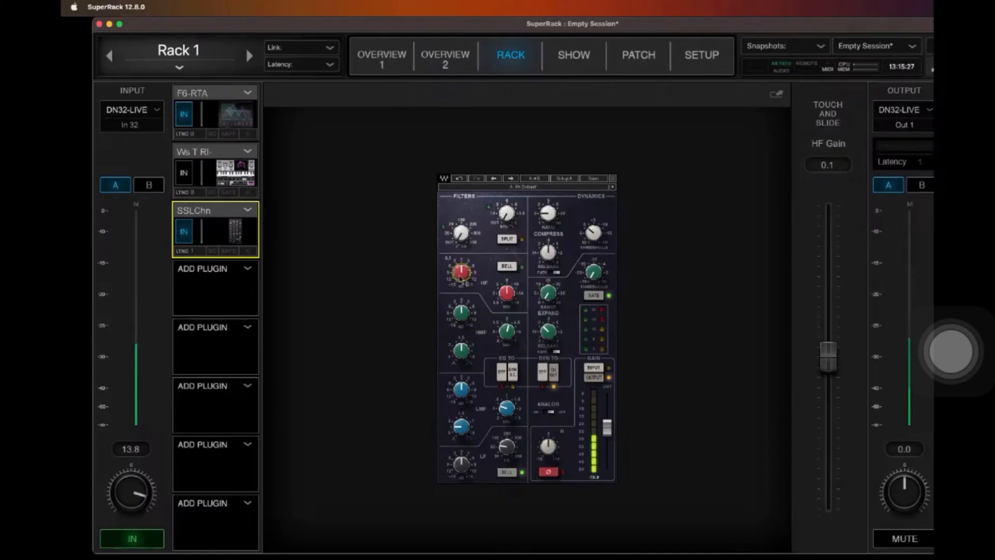
Step: Switch Waves Tune Real-Time back in for another comparison and bypass it again
left_click(188, 178)
left_click(252, 277)
mouse_move(328, 283)
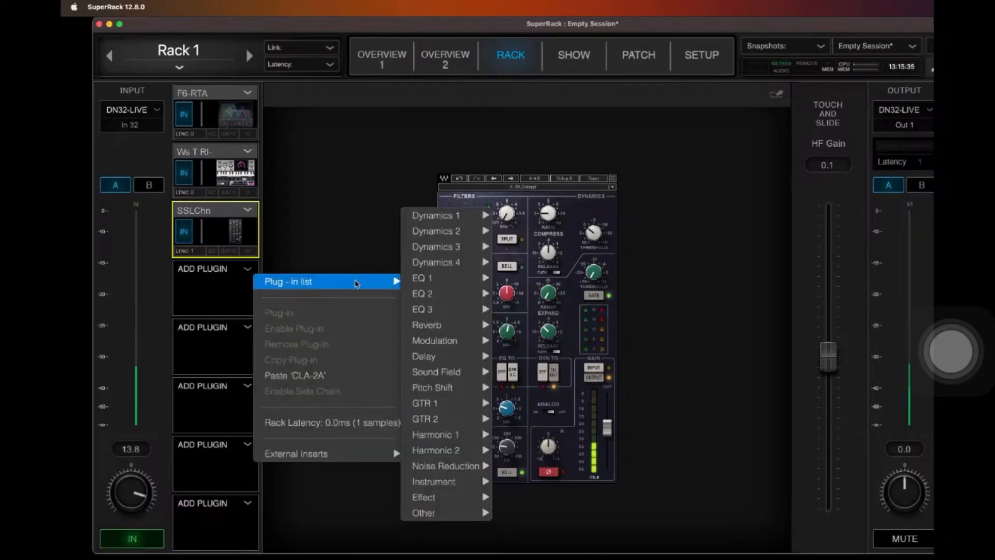
left_click(182, 177)
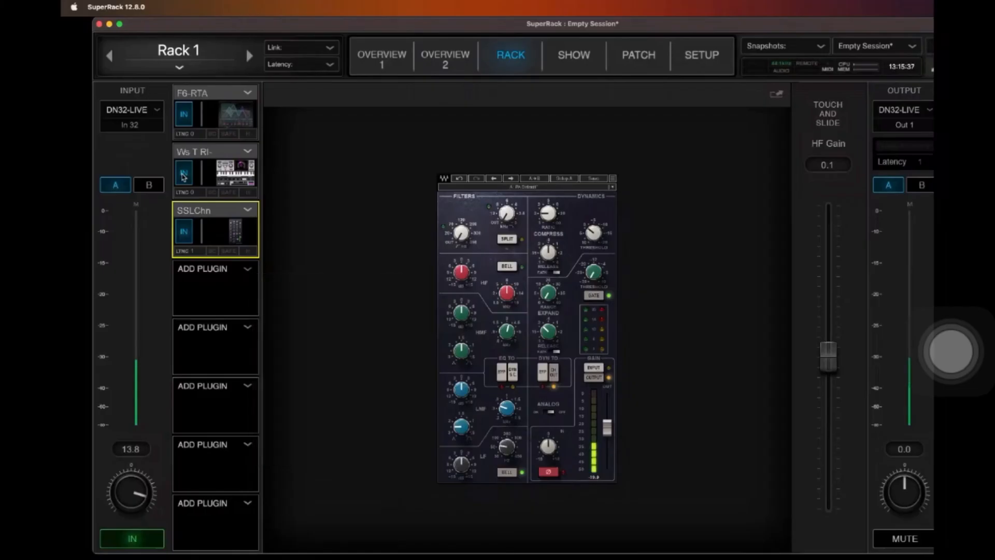
left_click(182, 176)
Step: Insert Vitamin into the fourth slot of Rack 1 and set its Band E Gain to 34.2
left_click(241, 274)
mouse_move(337, 280)
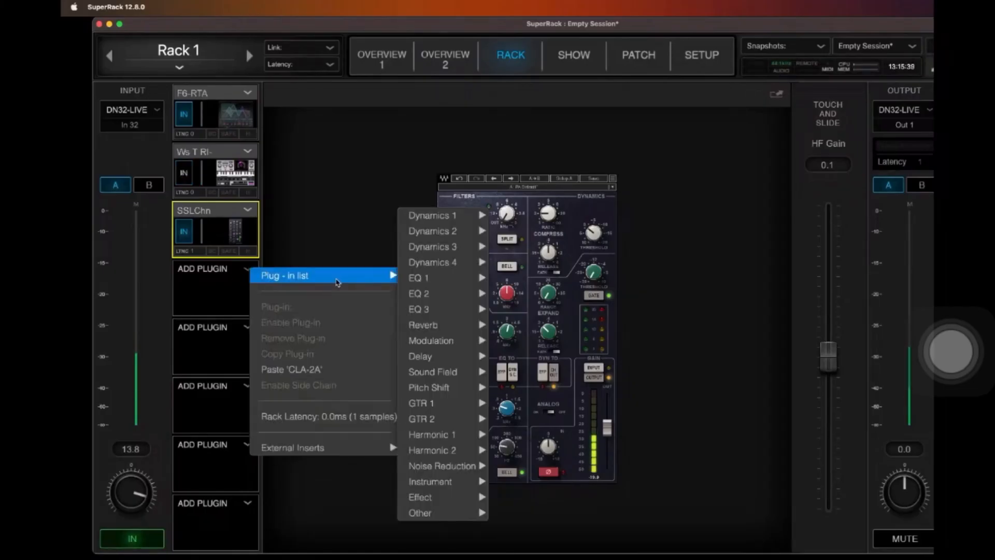
mouse_move(457, 450)
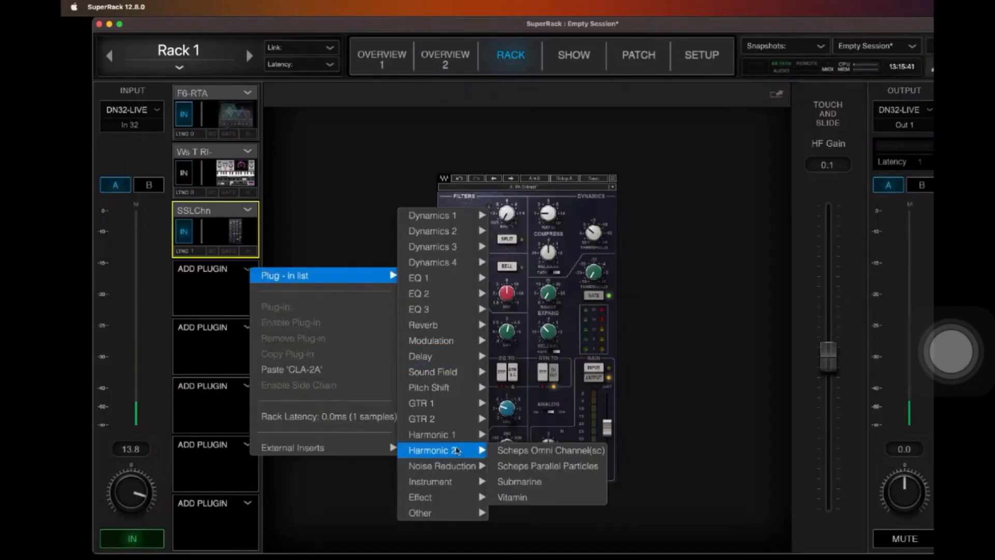
left_click(523, 498)
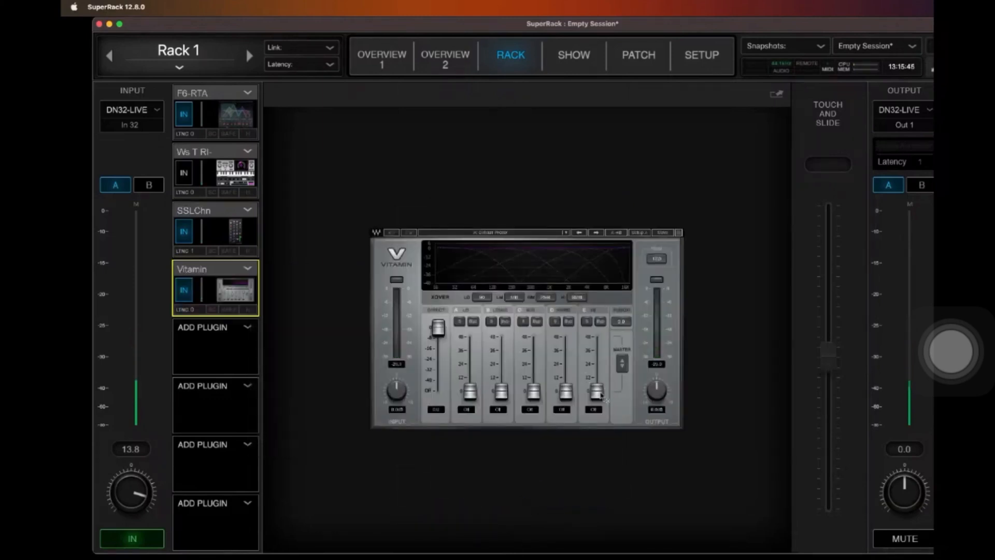
left_click_drag(597, 393, 596, 347)
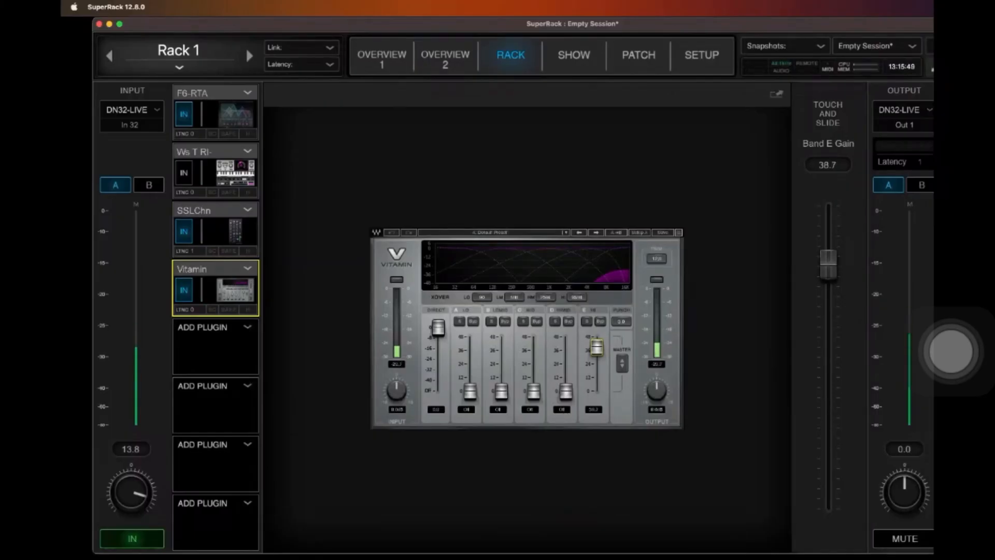
mouse_move(597, 348)
left_mouse_down()
mouse_move(597, 393)
mouse_move(597, 337)
mouse_move(598, 352)
left_mouse_up()
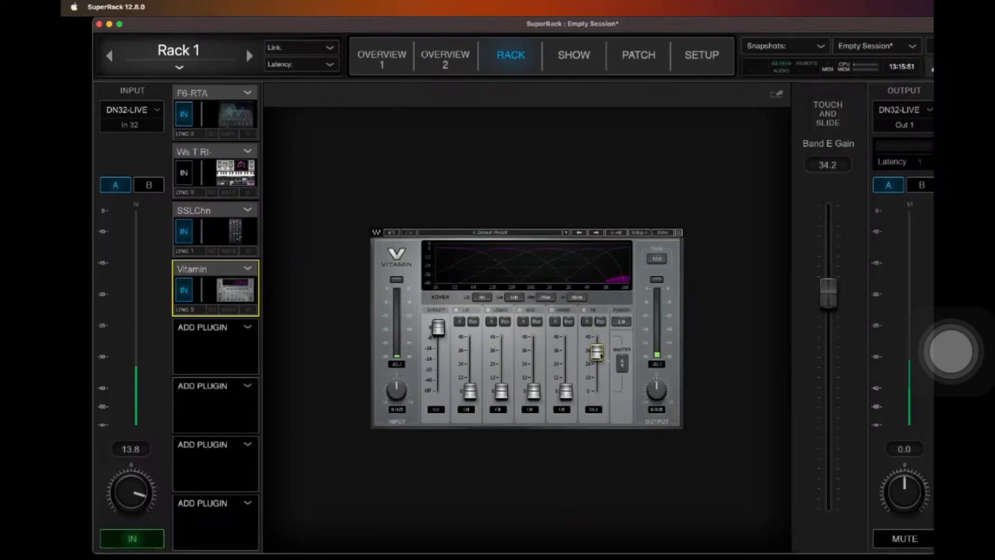
Step: Insert H-Reverb into the fifth slot of Rack 1 and set its Dry/Wet mix to 22.5
left_click(233, 337)
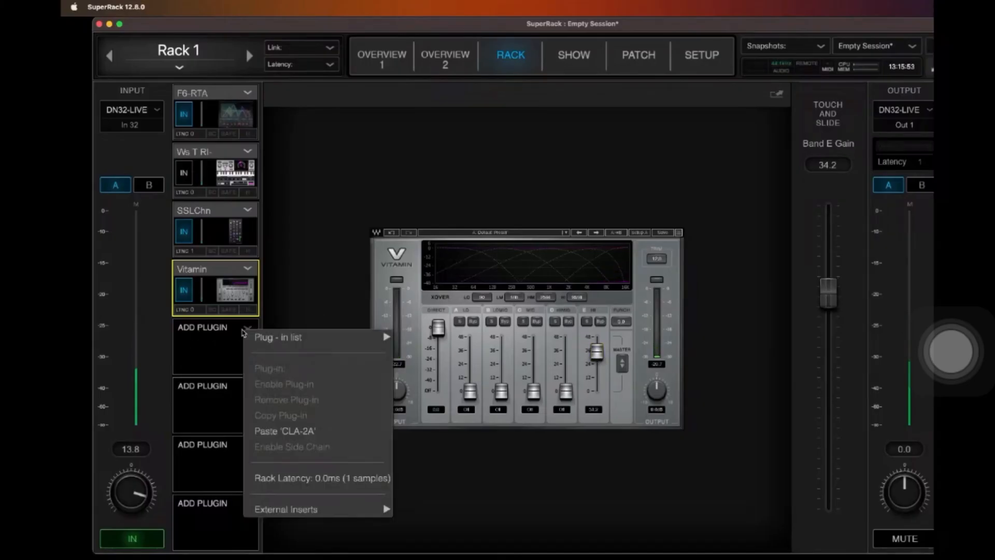
mouse_move(352, 340)
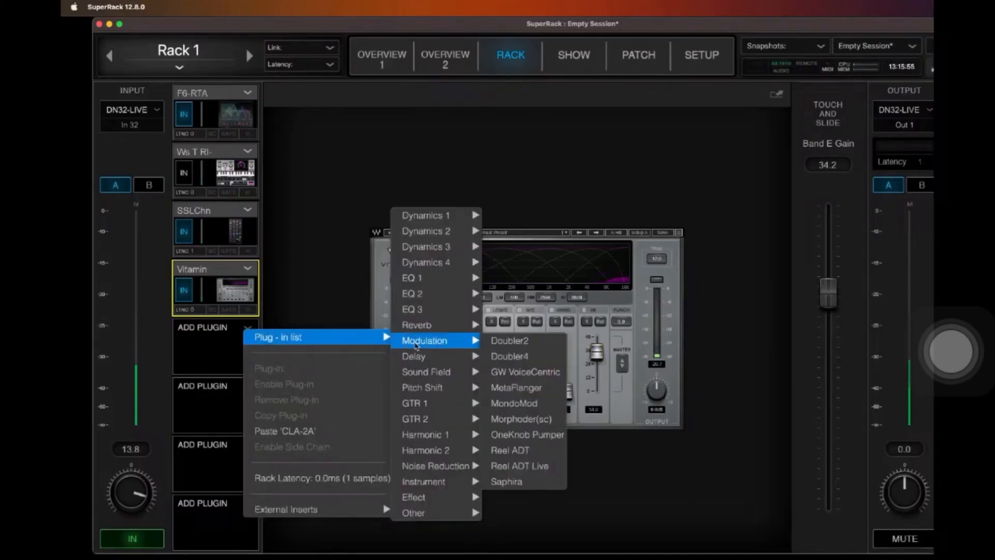
mouse_move(465, 331)
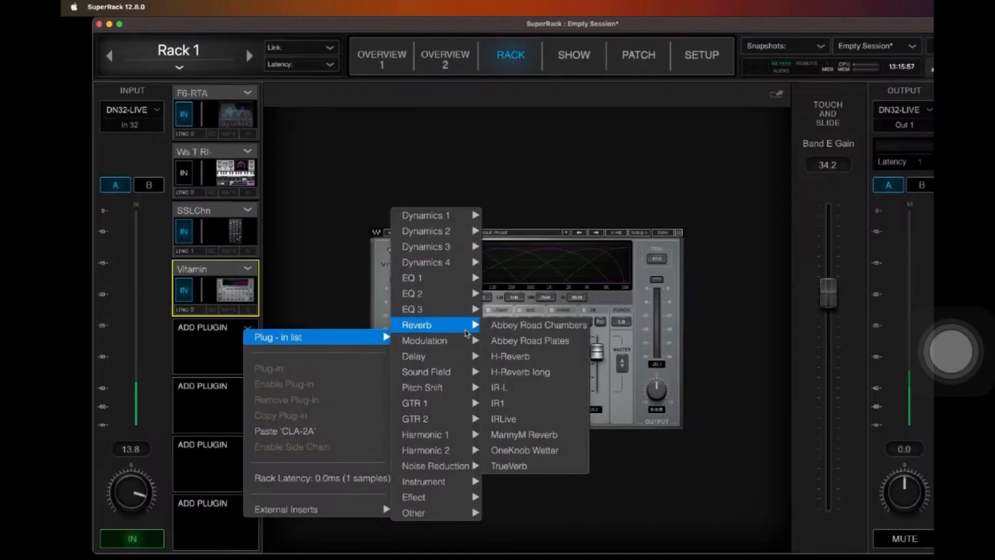
left_click(515, 362)
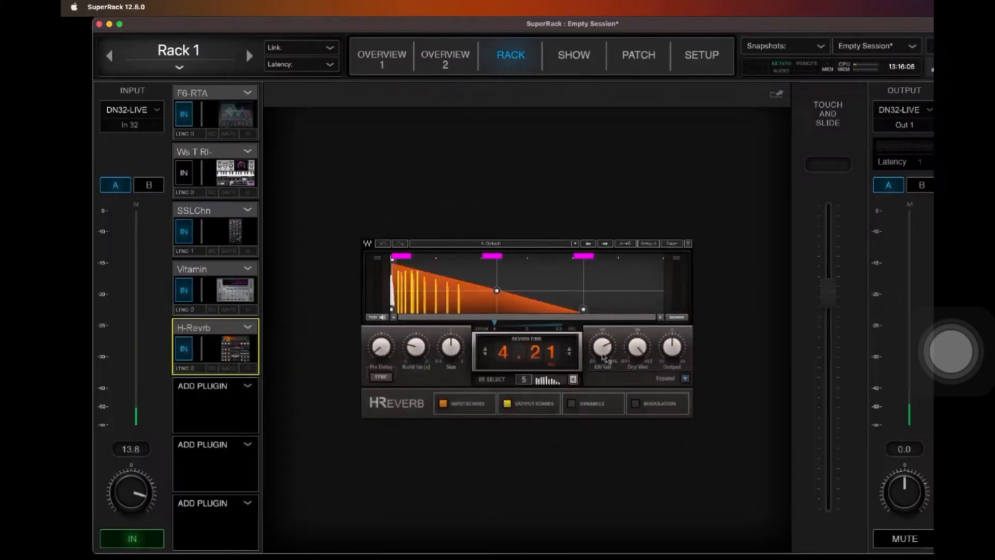
left_click(604, 354)
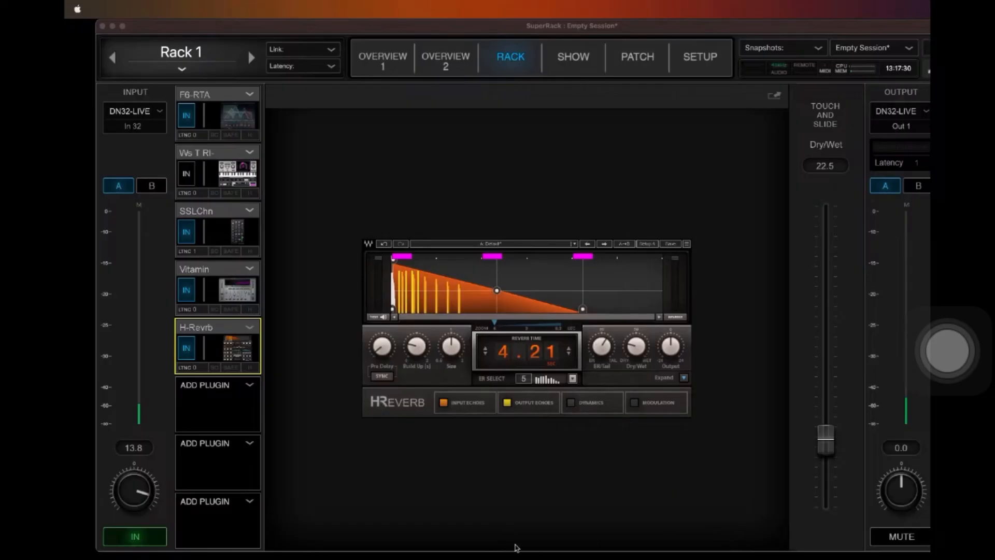
left_click(599, 543)
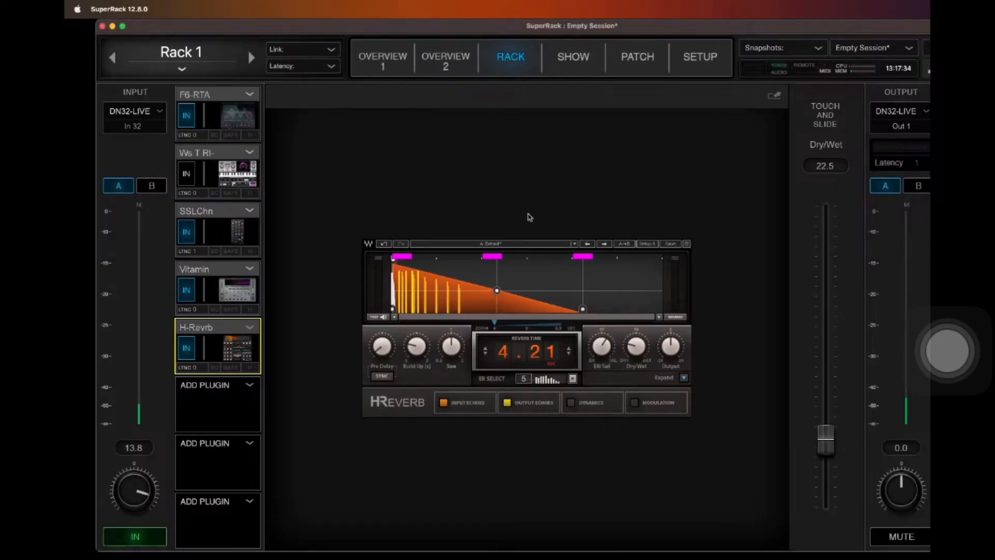
left_click(248, 385)
mouse_move(320, 393)
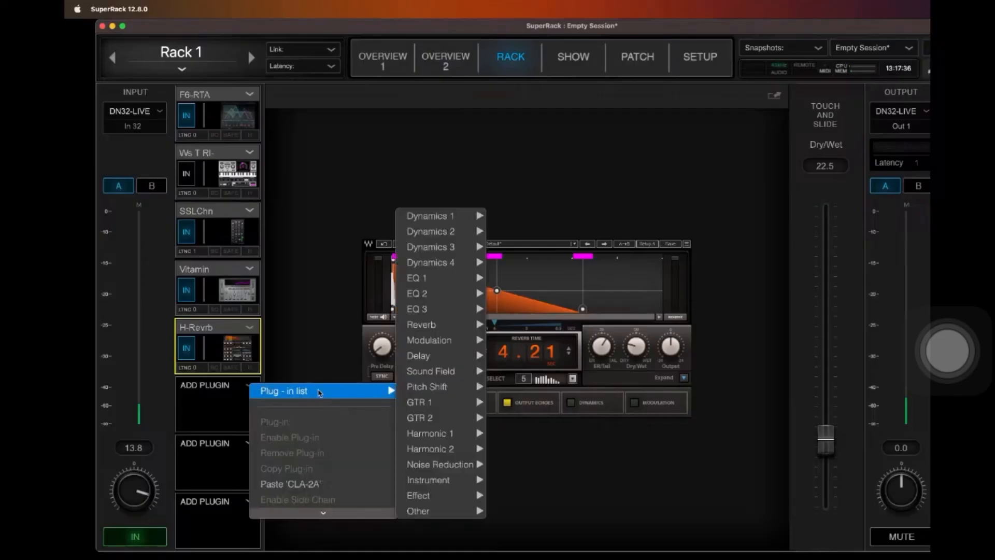
left_click(277, 325)
Step: Remove the H-Reverb and Vitamin plug-ins from Rack 1
left_click(255, 330)
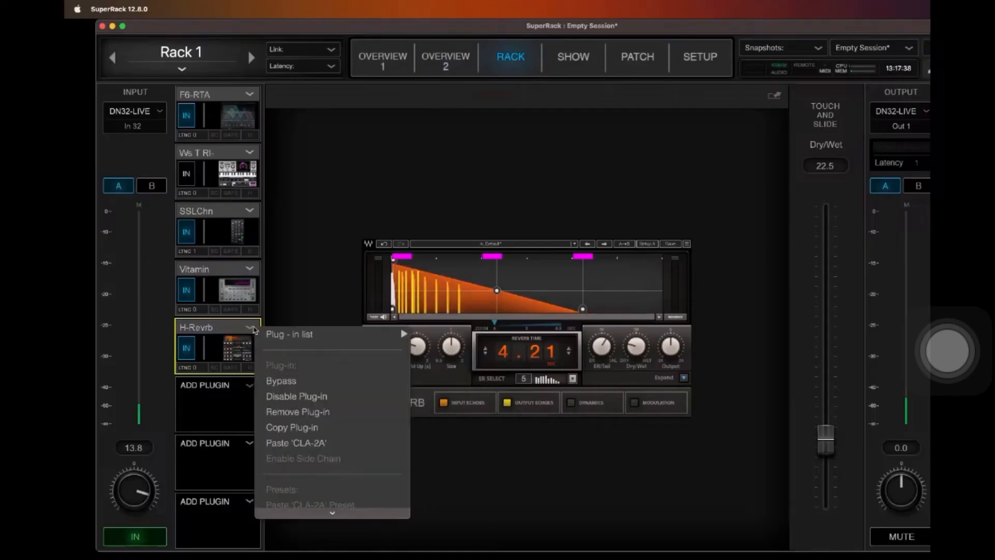
mouse_move(306, 333)
mouse_move(437, 330)
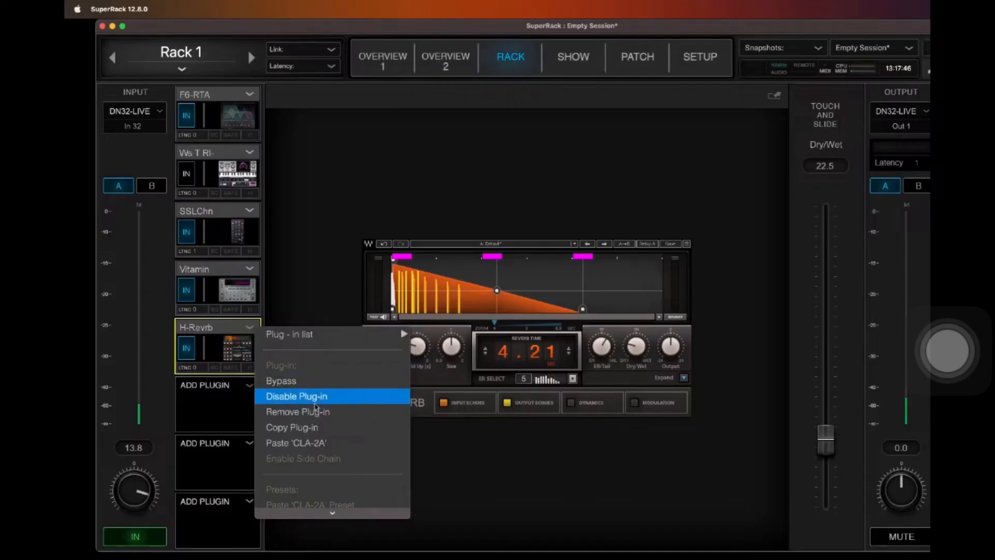
left_click(319, 413)
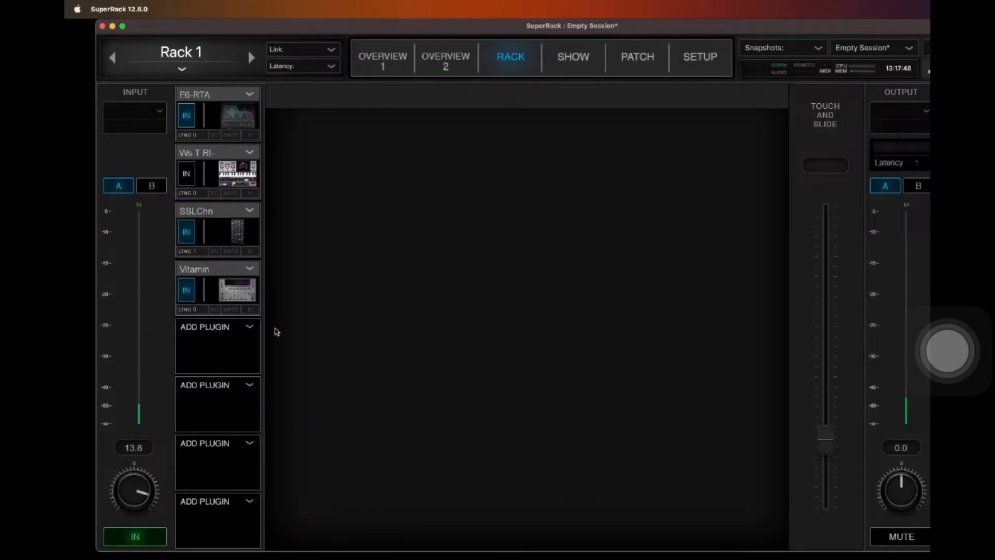
left_click(249, 269)
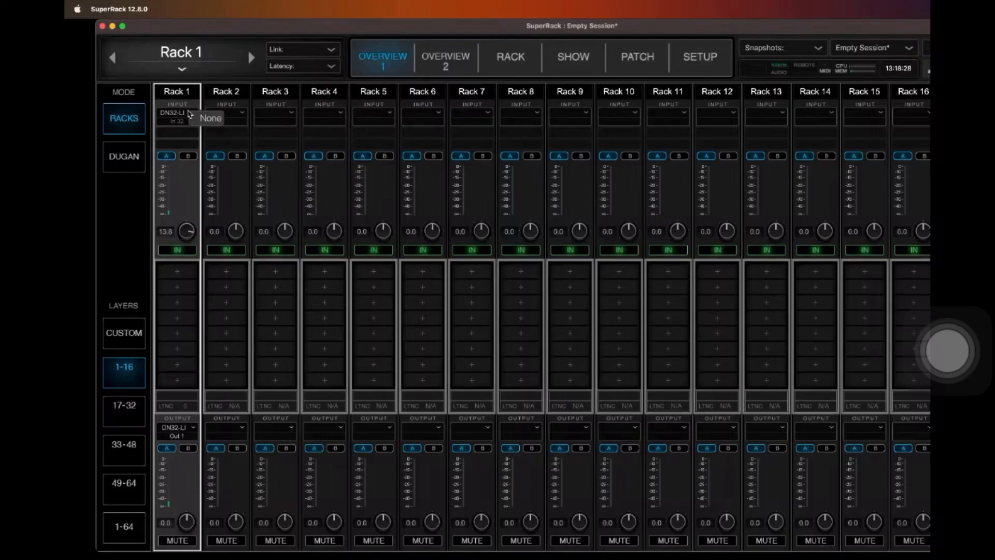